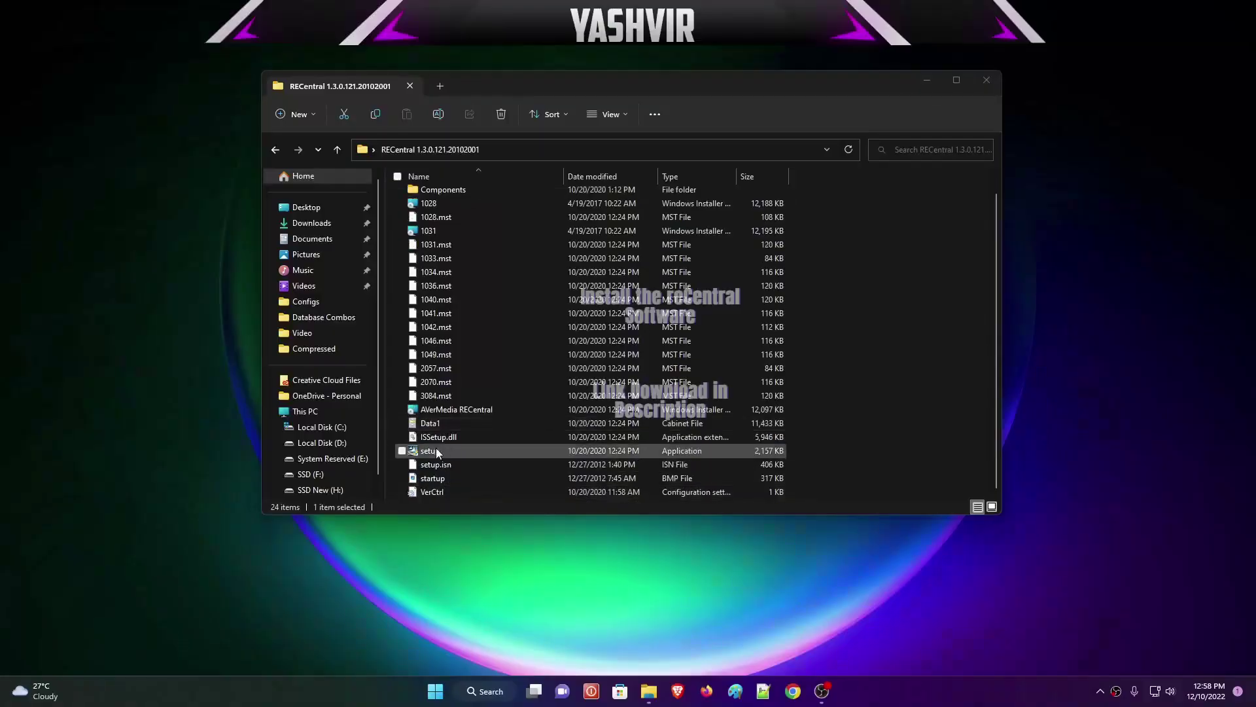
# Step: Run the RECentral setup, uninstall the old installation with Remove All, and finish the wizard
pyautogui.rightClick(437, 450)
pyautogui.click(505, 294)
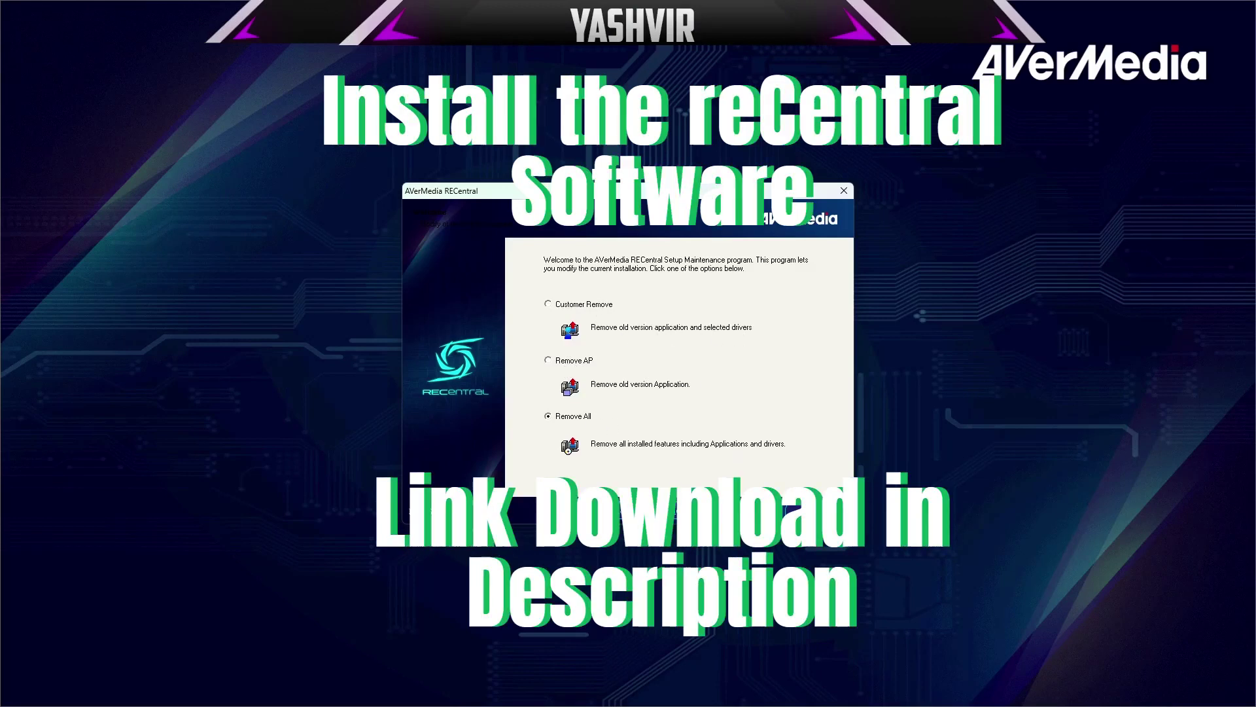
pyautogui.click(673, 390)
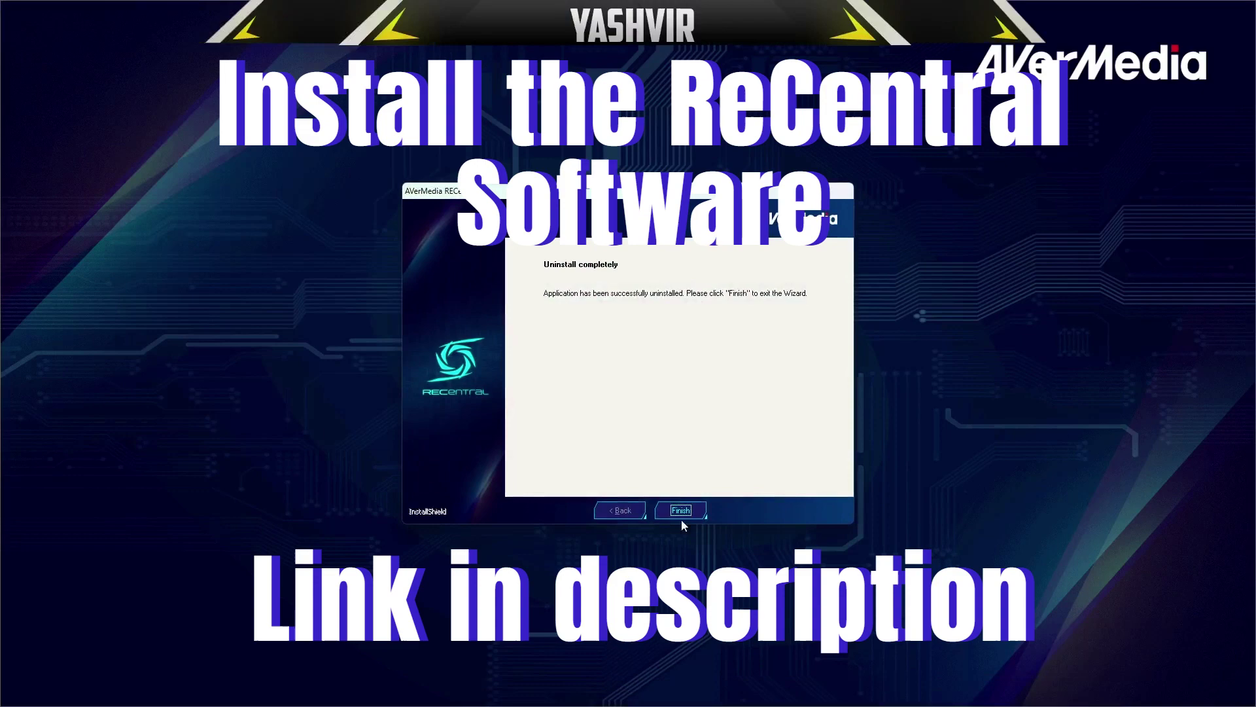
pyautogui.click(681, 515)
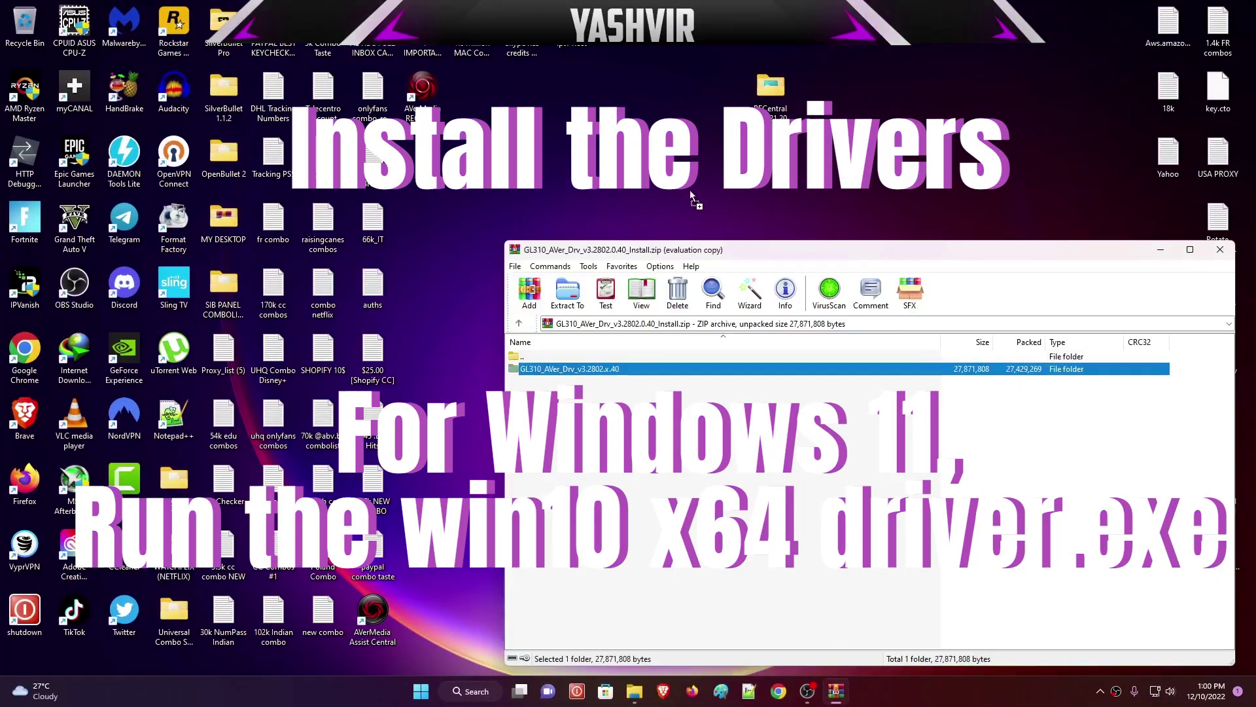
# Step: Close WinRAR and run the Win10_x64_v3.2802.64.40_Install GL310 driver installer
pyautogui.click(1225, 253)
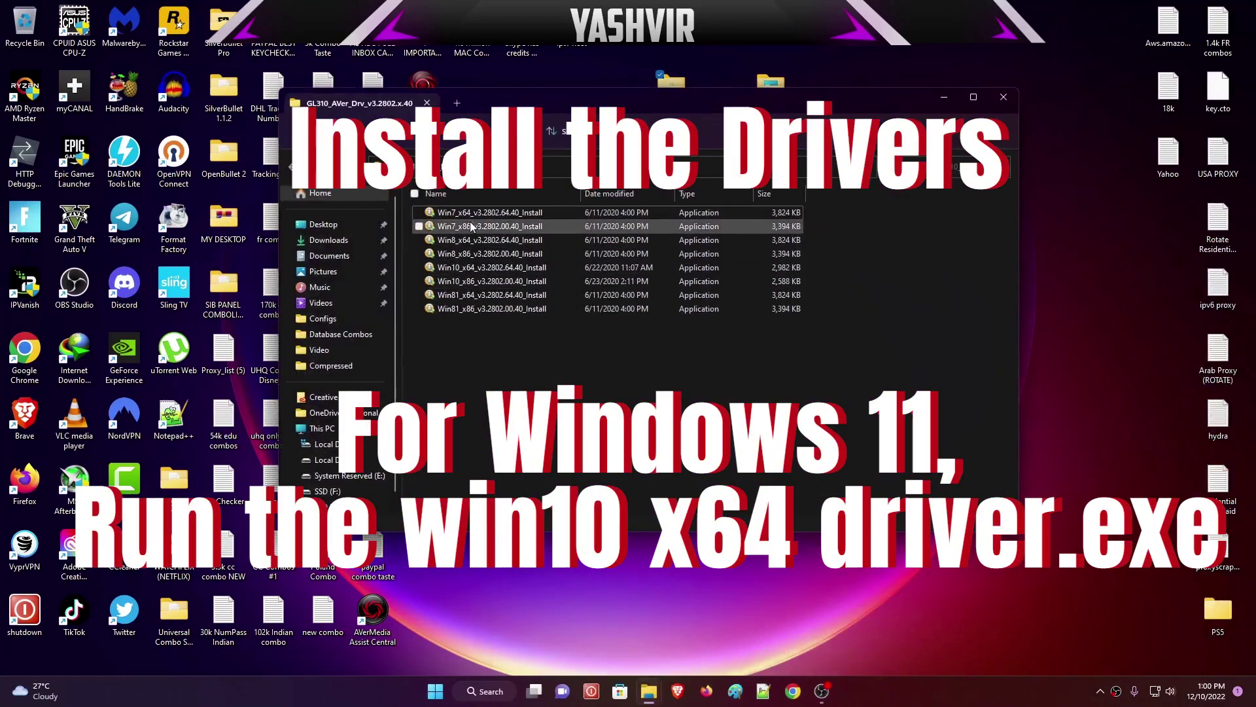
pyautogui.click(486, 267)
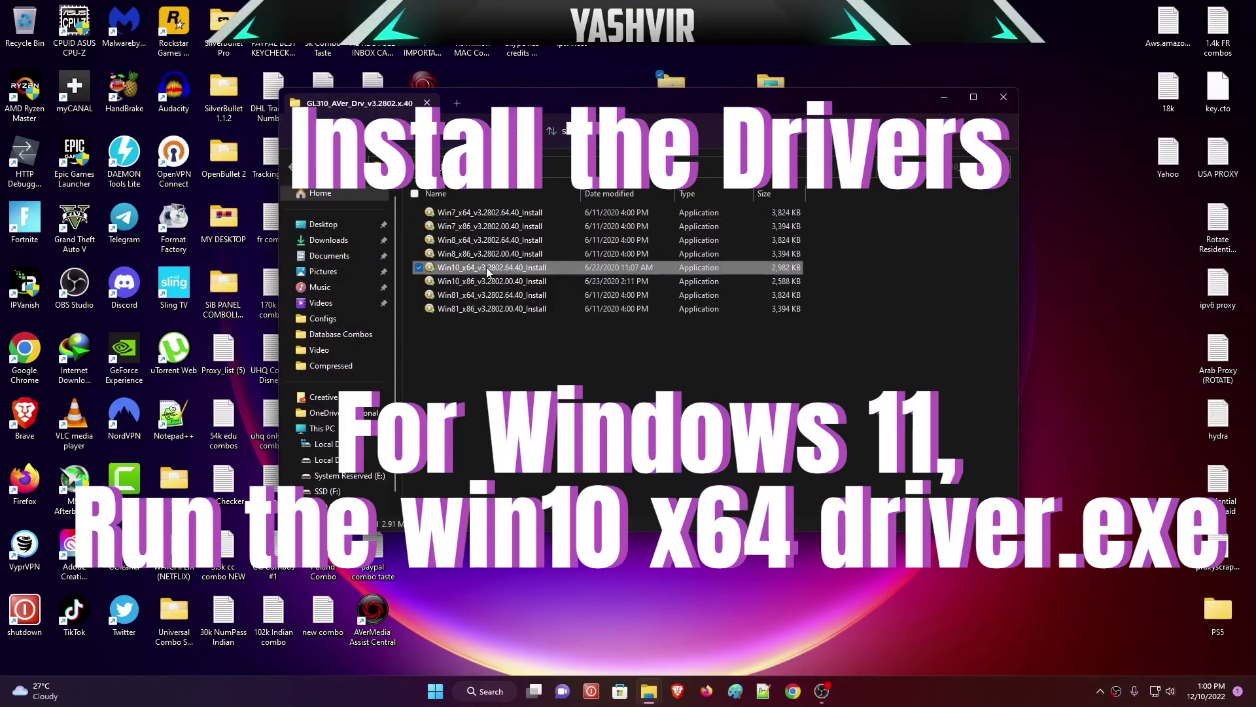
pyautogui.click(539, 331)
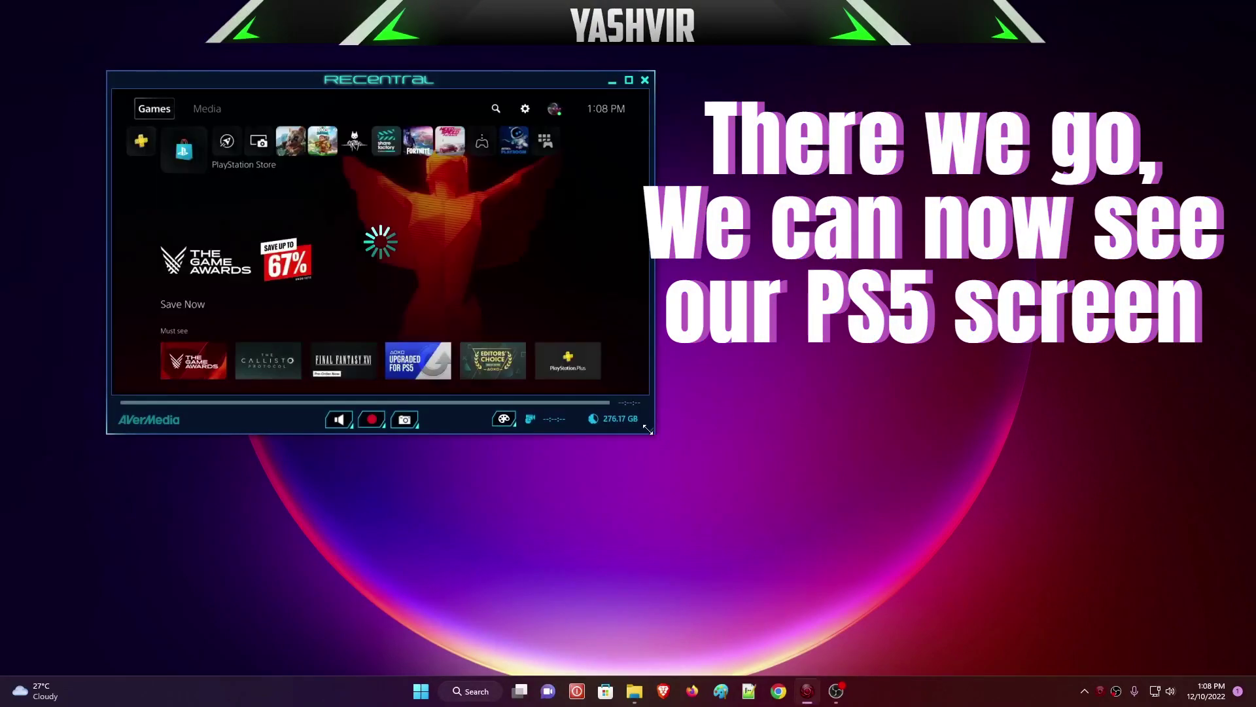
# Step: Drag the RECentral window's bottom-right corner to enlarge the live PS5 preview
pyautogui.moveTo(653, 429); pyautogui.dragTo(855, 551)
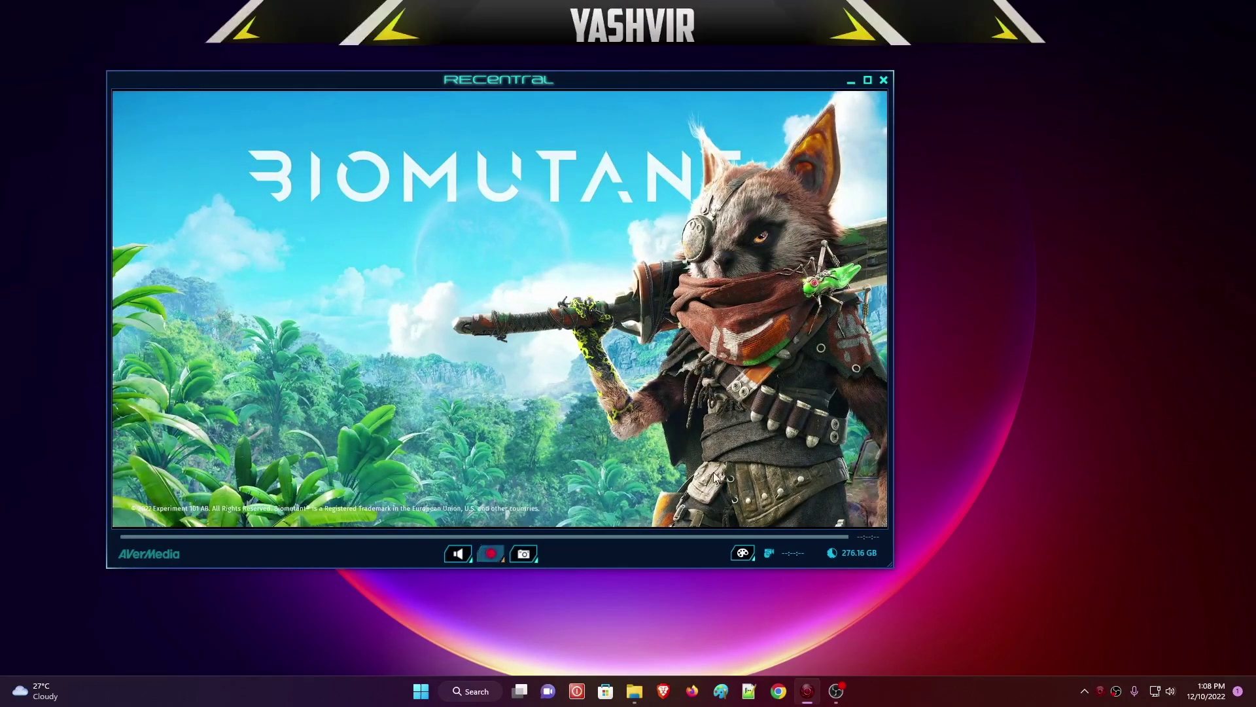
# Step: Start a RECentral recording of the live PS5 gameplay with the red Record button
pyautogui.click(490, 554)
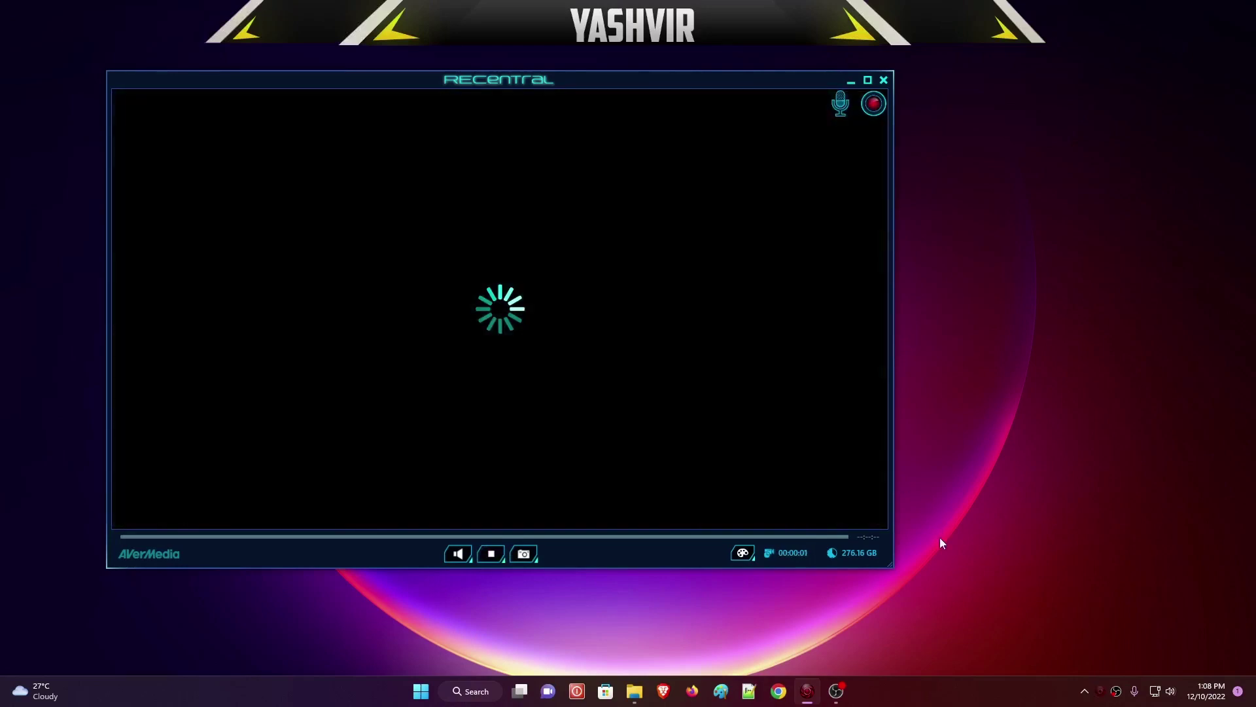